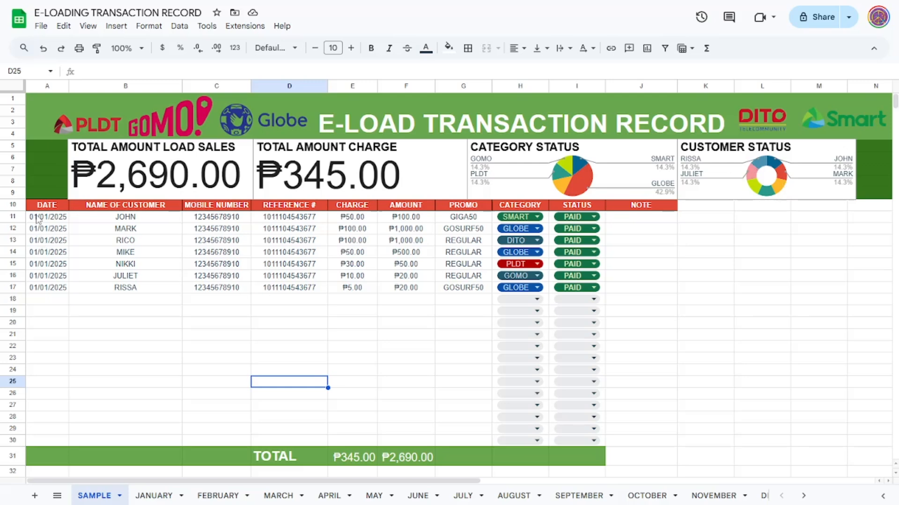
pyautogui.click(143, 220)
pyautogui.click(211, 219)
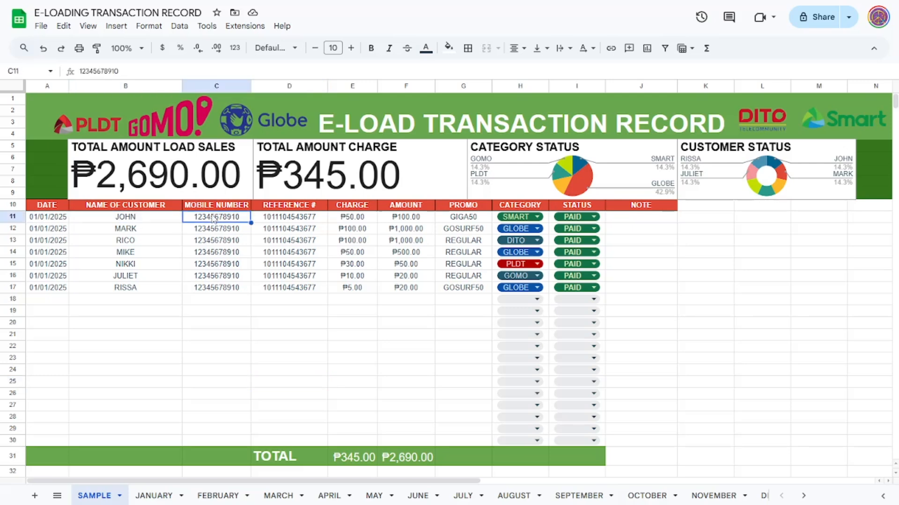
pyautogui.click(290, 208)
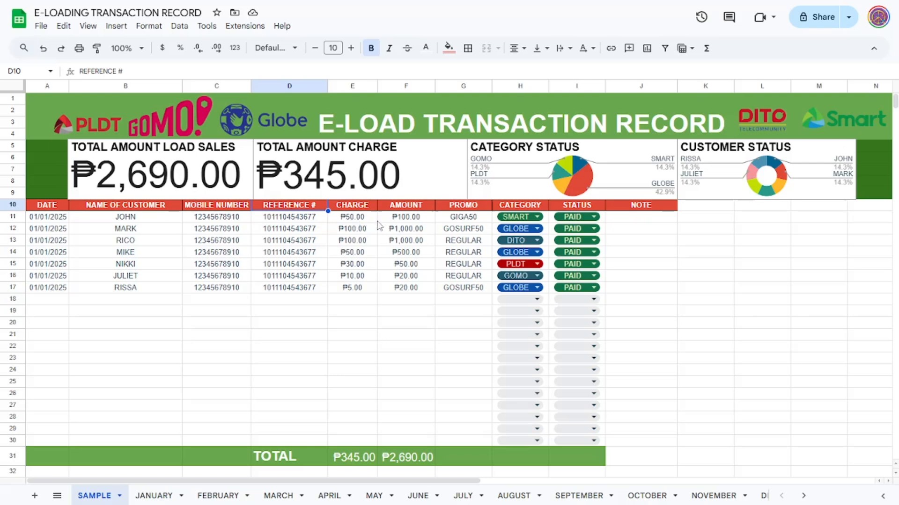
pyautogui.click(407, 220)
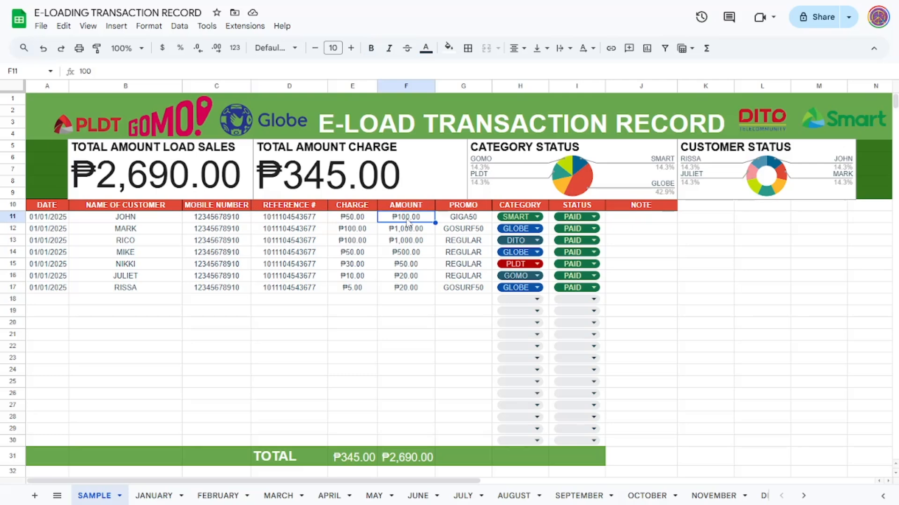
# Step: Set the charge of the first transaction, in cell E11, to 10
pyautogui.click(361, 221)
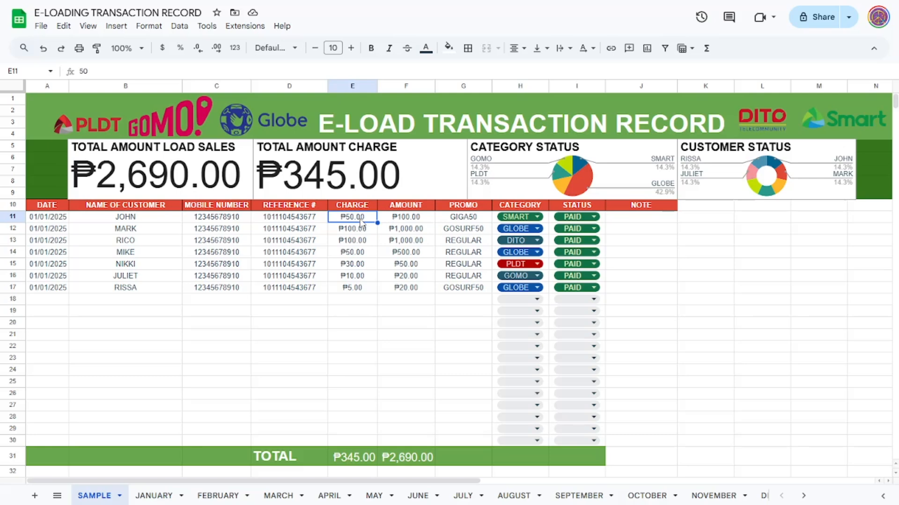
pyautogui.write('1')
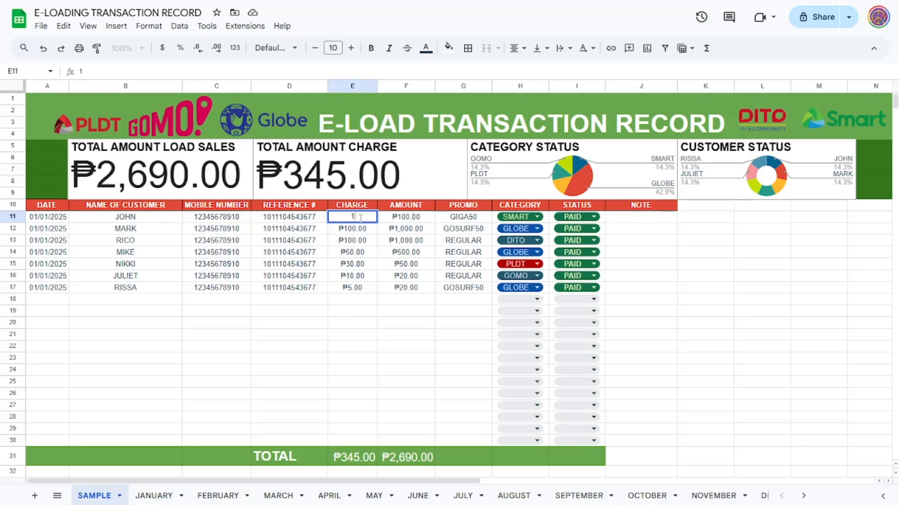
pyautogui.write('0')
pyautogui.click(382, 278)
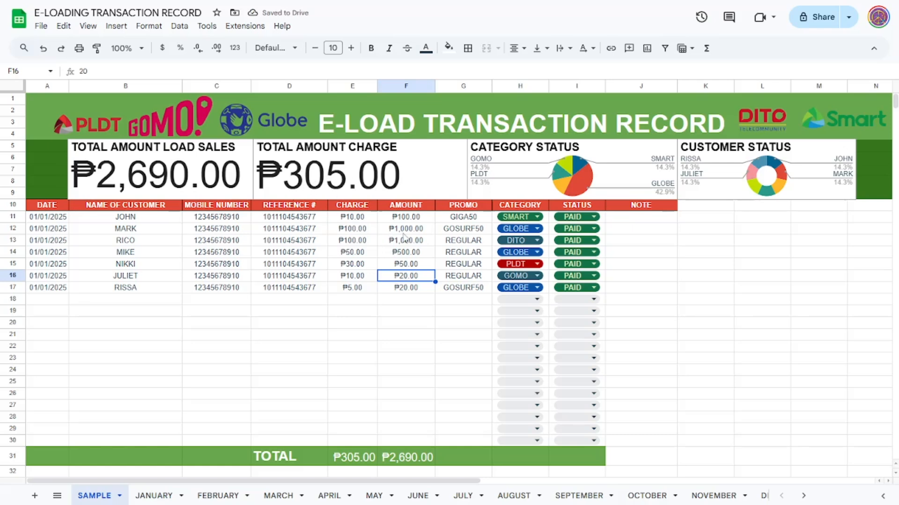
pyautogui.click(400, 218)
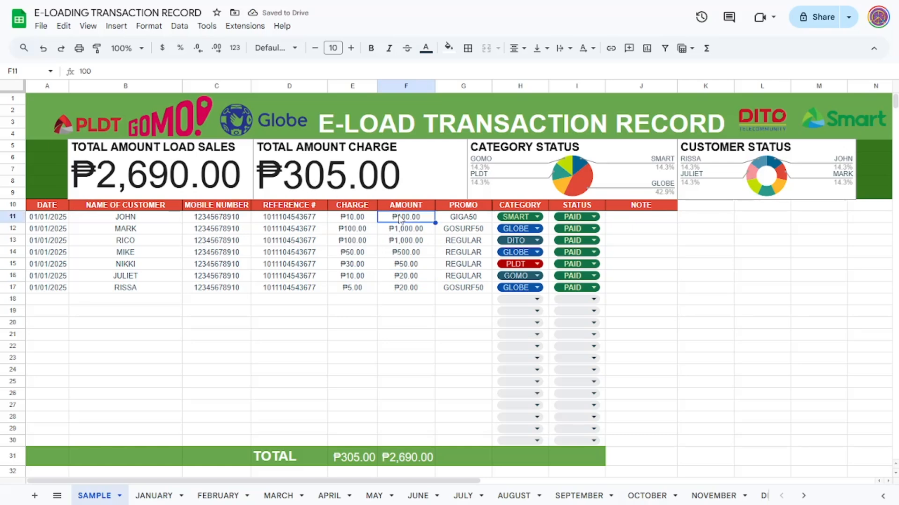
pyautogui.click(464, 219)
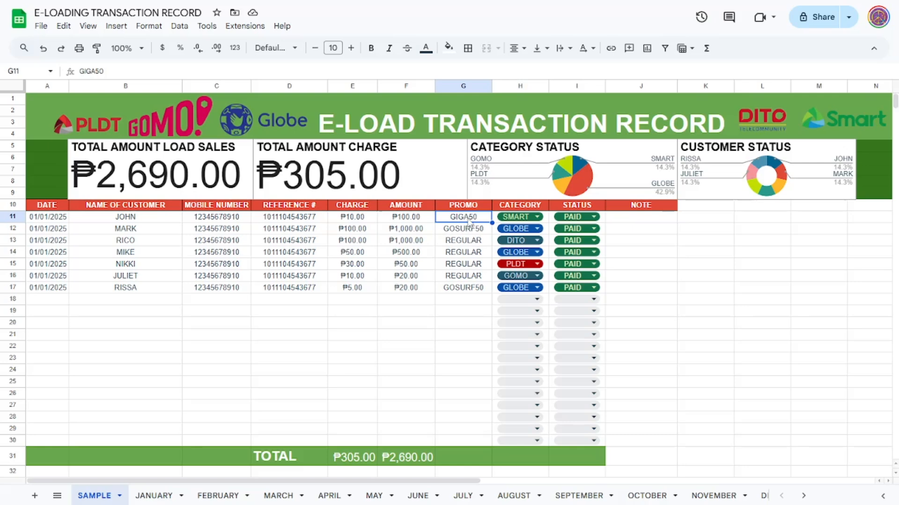
pyautogui.click(537, 217)
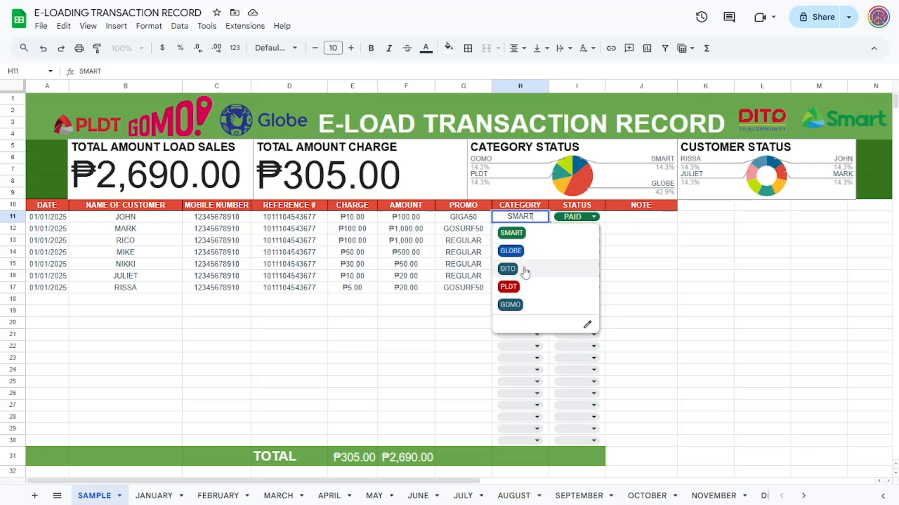
pyautogui.click(480, 221)
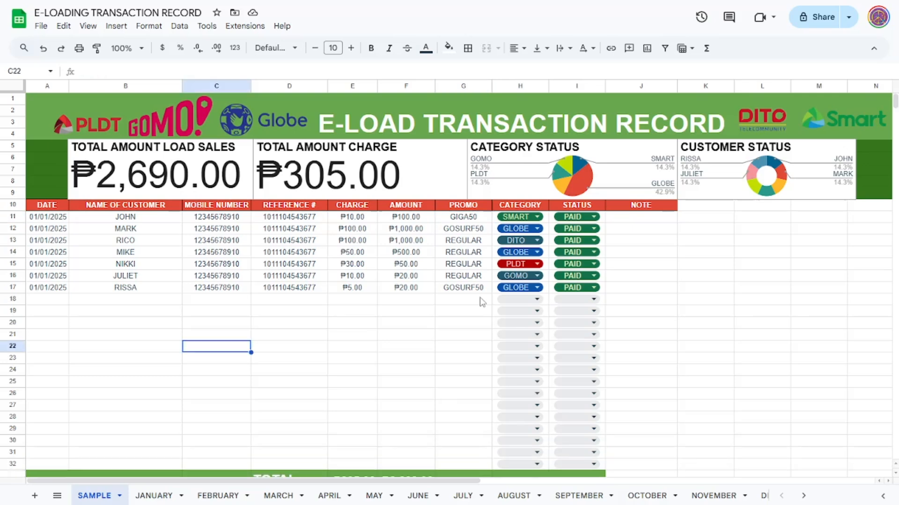
# Step: Add a TNT option to the category dropdown of cell H11 and give it the light yellow colour
pyautogui.click(538, 217)
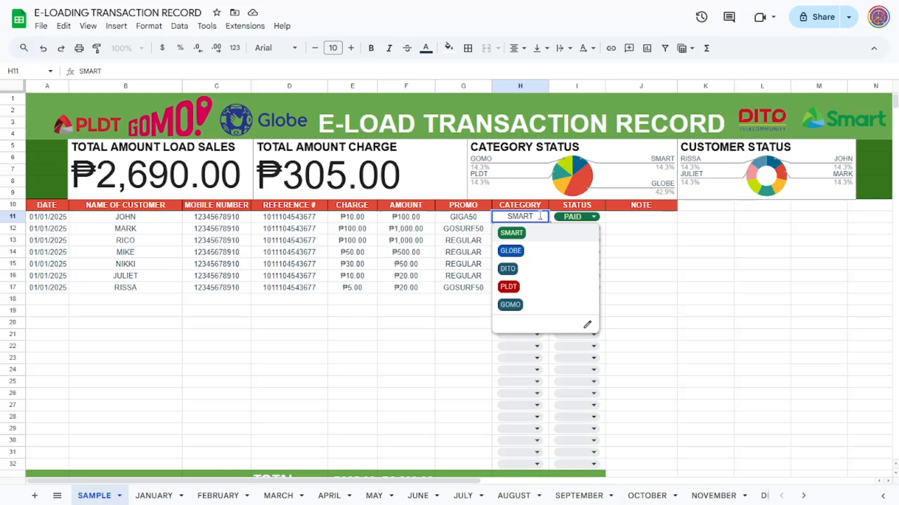
pyautogui.click(588, 325)
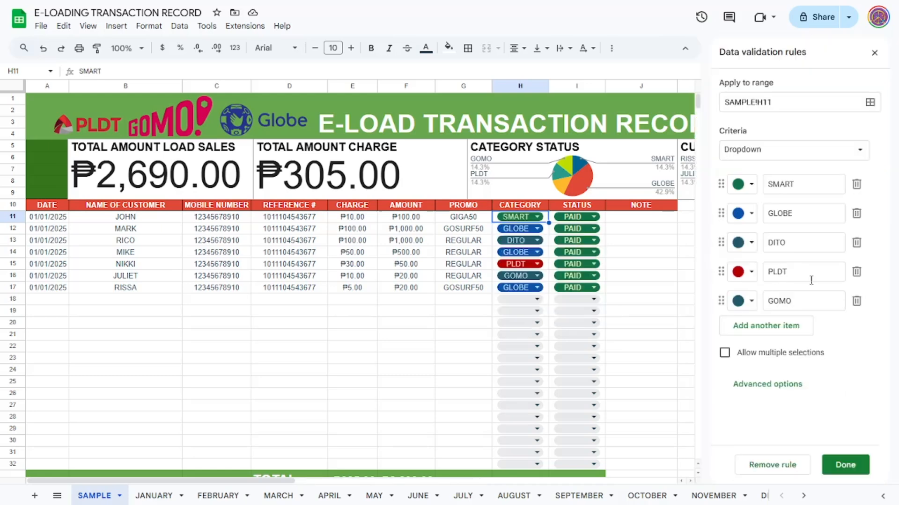
pyautogui.click(783, 332)
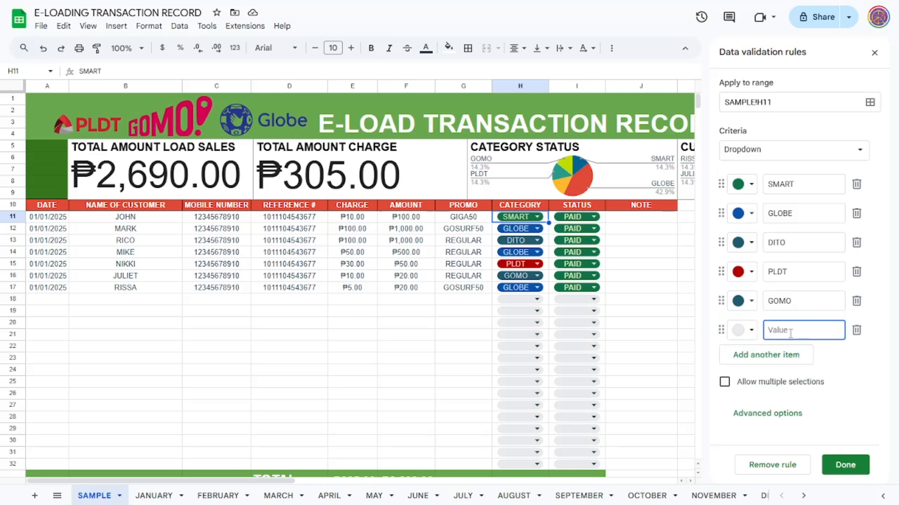
pyautogui.write('TNT')
pyautogui.click(751, 332)
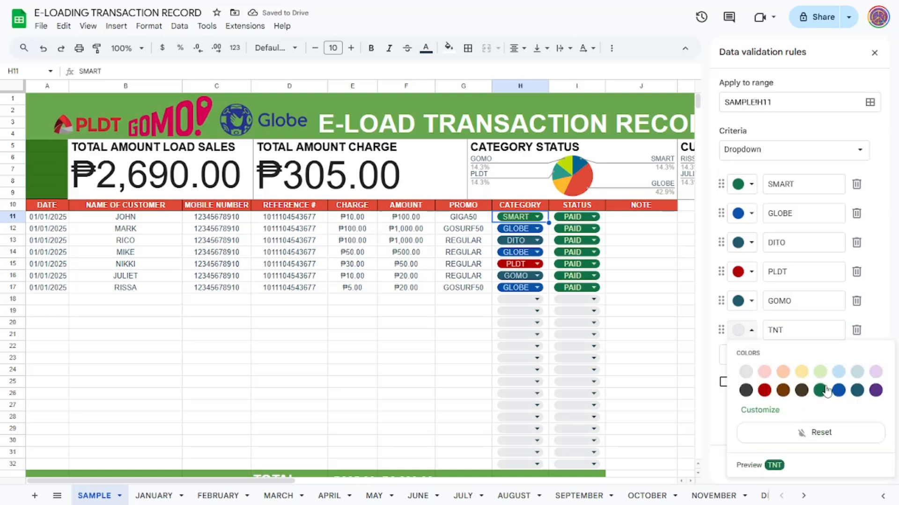
pyautogui.click(802, 372)
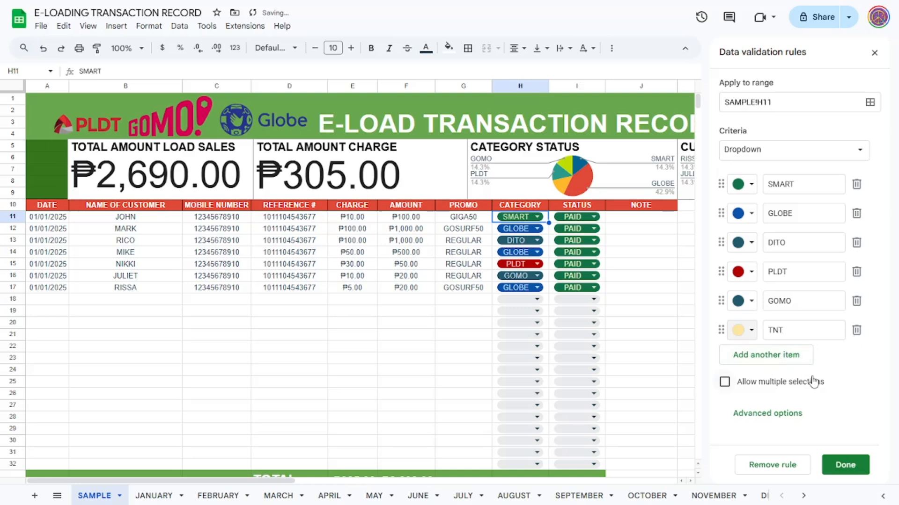
# Step: Apply the edited dropdown rule to all matching category cells and check the option list in H17
pyautogui.click(850, 464)
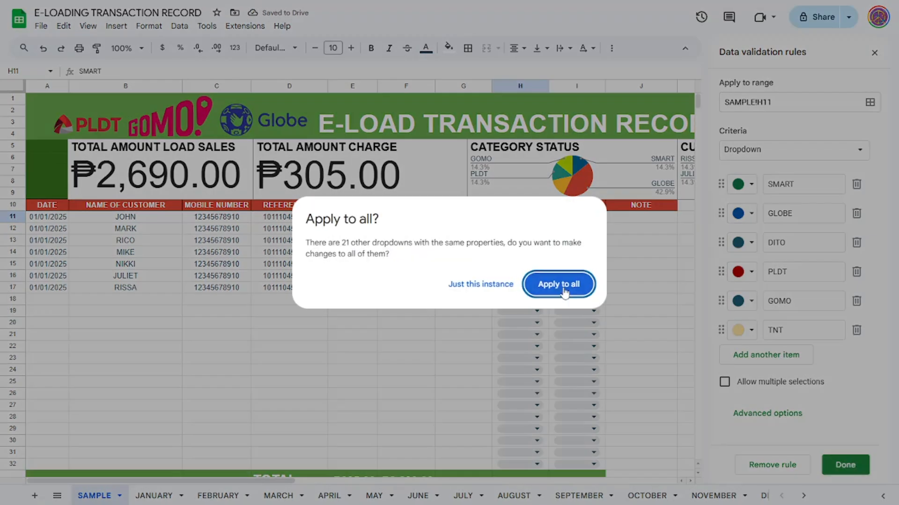
pyautogui.click(575, 285)
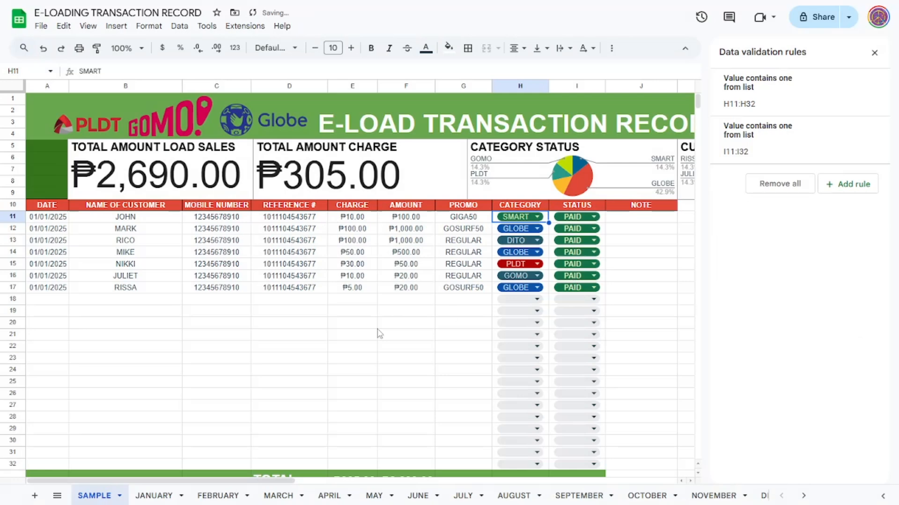
pyautogui.click(874, 52)
pyautogui.click(520, 287)
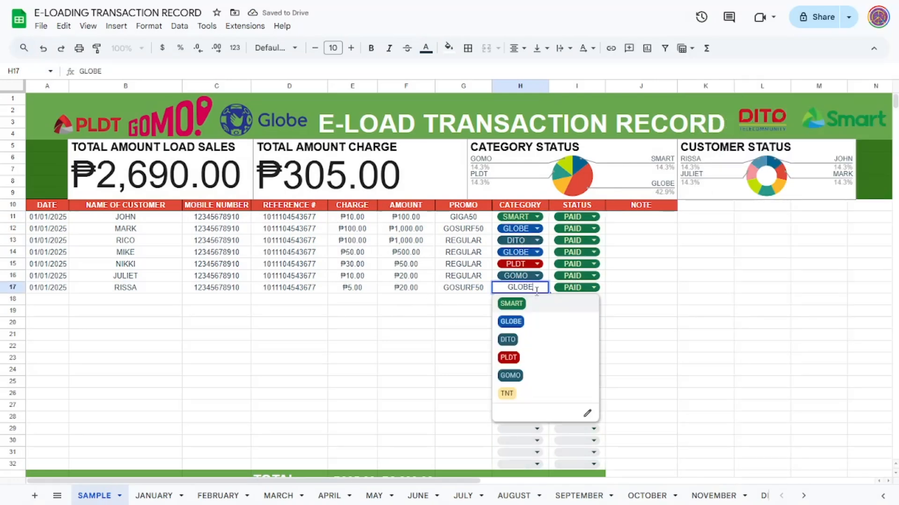
pyautogui.click(454, 311)
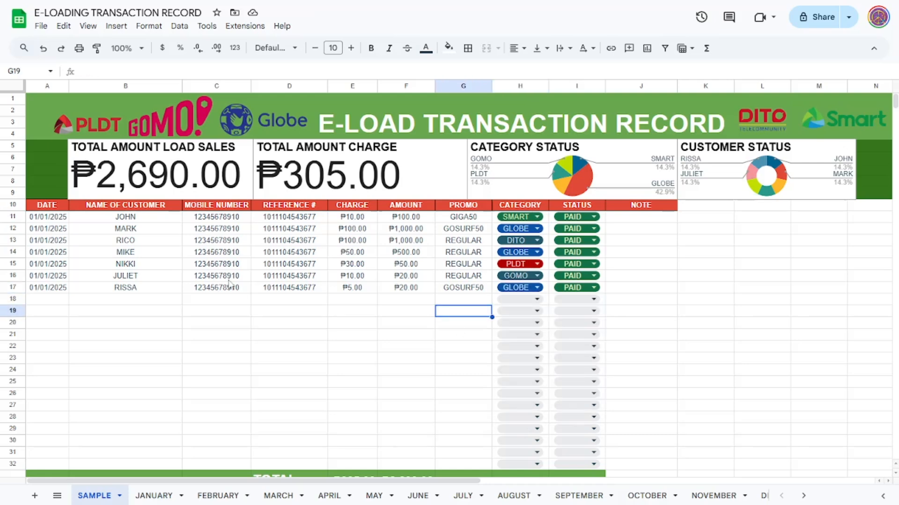
# Step: Examine the January and February sheets, including the category options and dropdown rule of February's cell H11
pyautogui.click(153, 495)
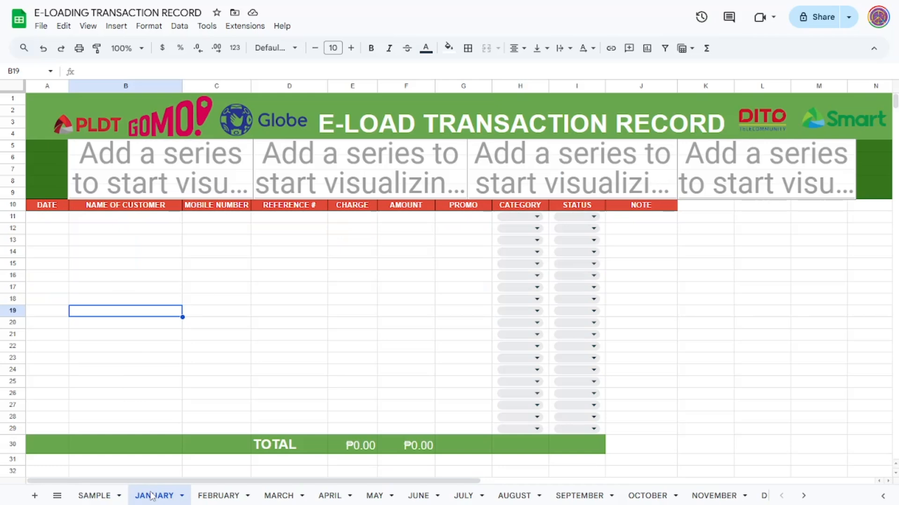
pyautogui.click(226, 495)
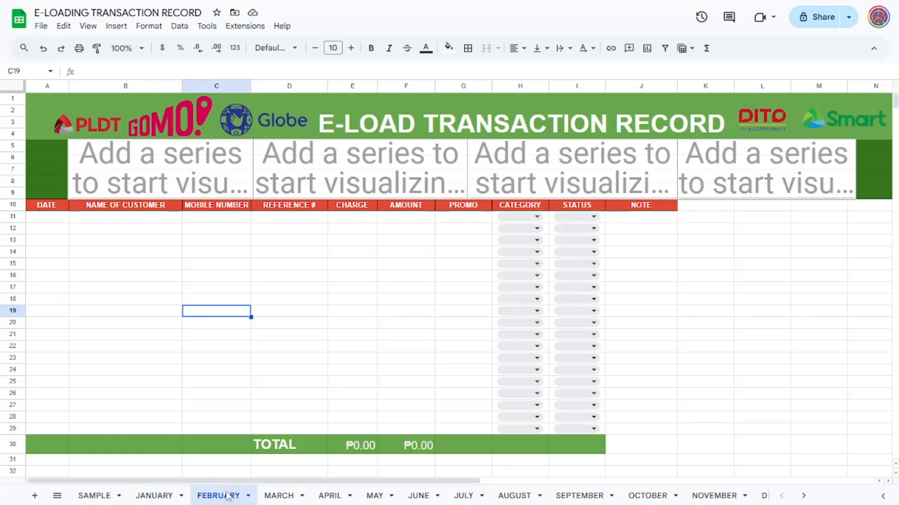
pyautogui.click(155, 495)
pyautogui.scroll(-2, 519, 300)
pyautogui.scroll(2, 529, 262)
pyautogui.click(213, 496)
pyautogui.click(538, 218)
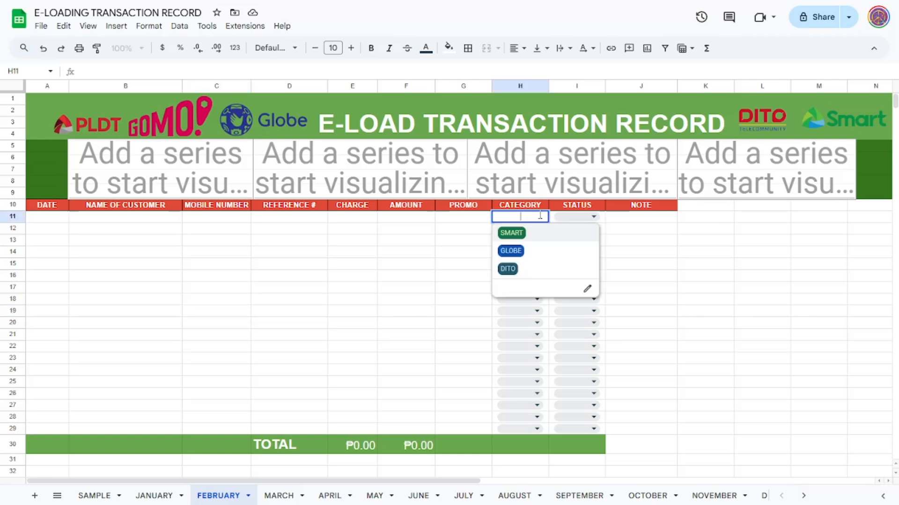
pyautogui.click(587, 291)
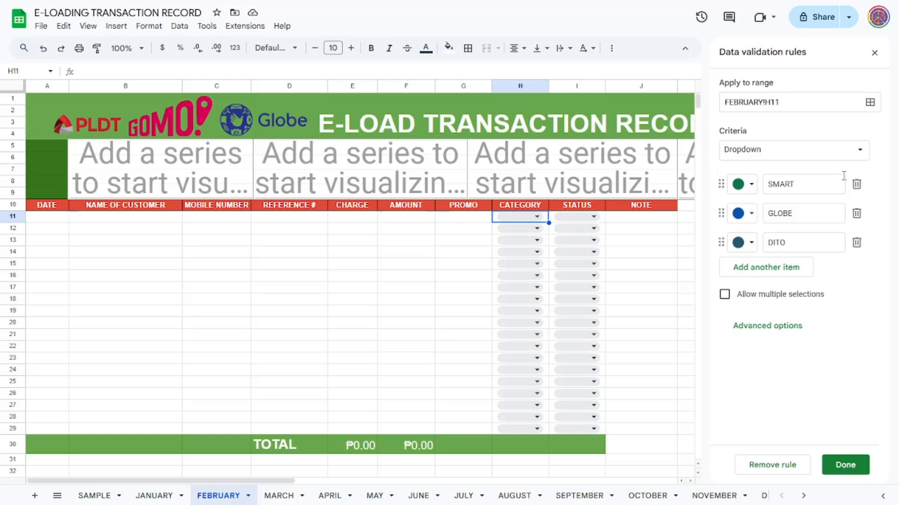
pyautogui.click(874, 52)
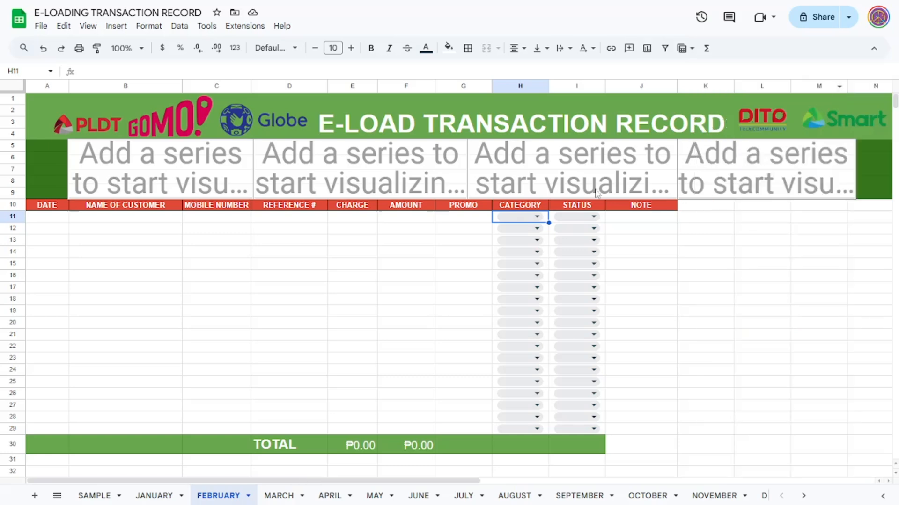
# Step: Return to the SAMPLE sheet and examine the first row's status and category options, the note column and the totals row
pyautogui.click(94, 495)
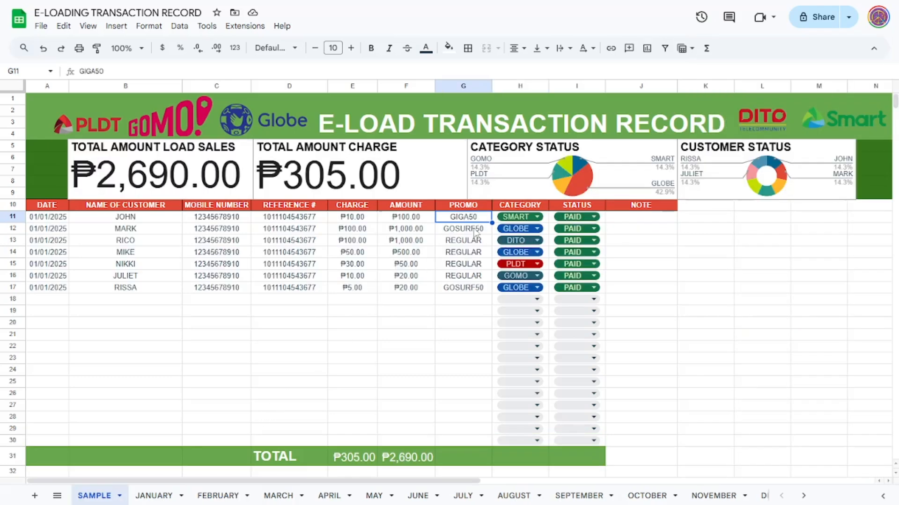
pyautogui.click(593, 217)
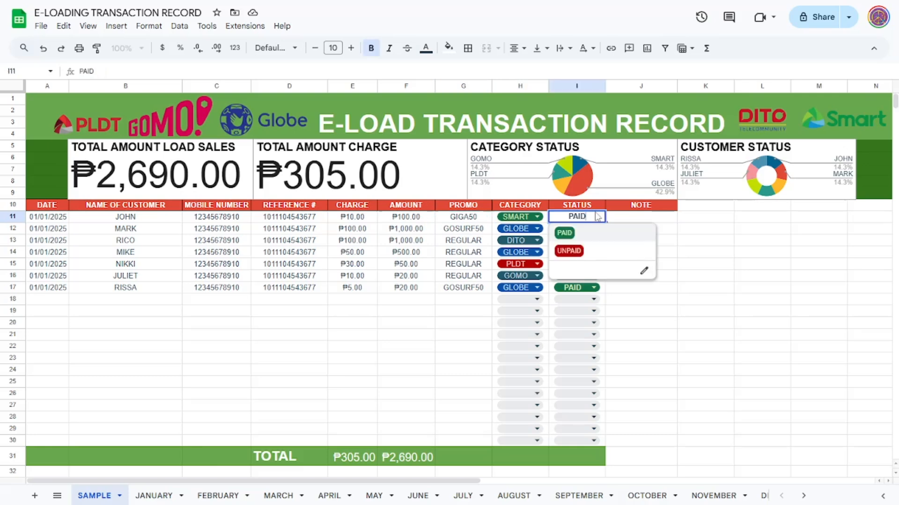
pyautogui.click(575, 233)
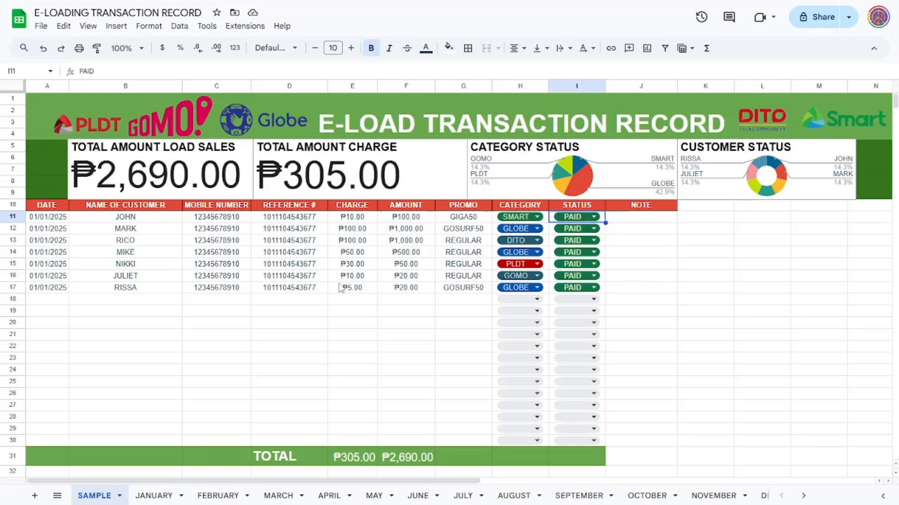
pyautogui.click(593, 217)
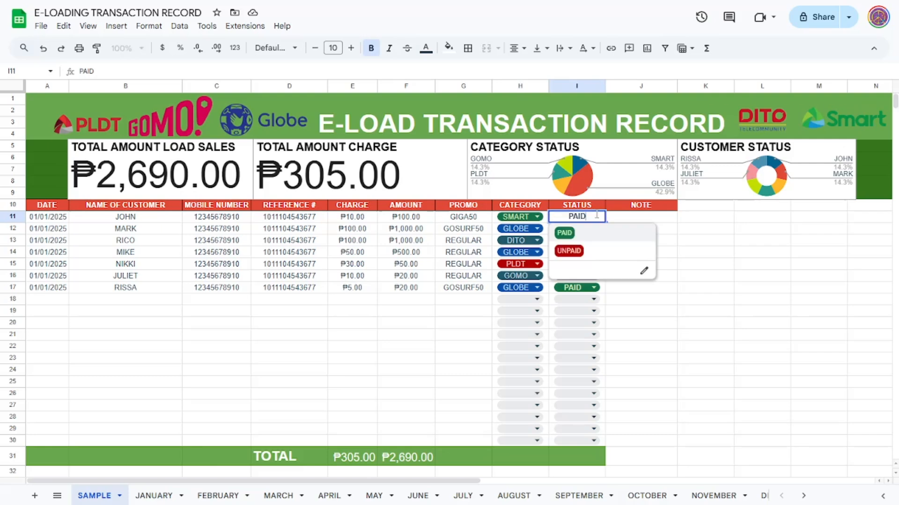
pyautogui.click(518, 218)
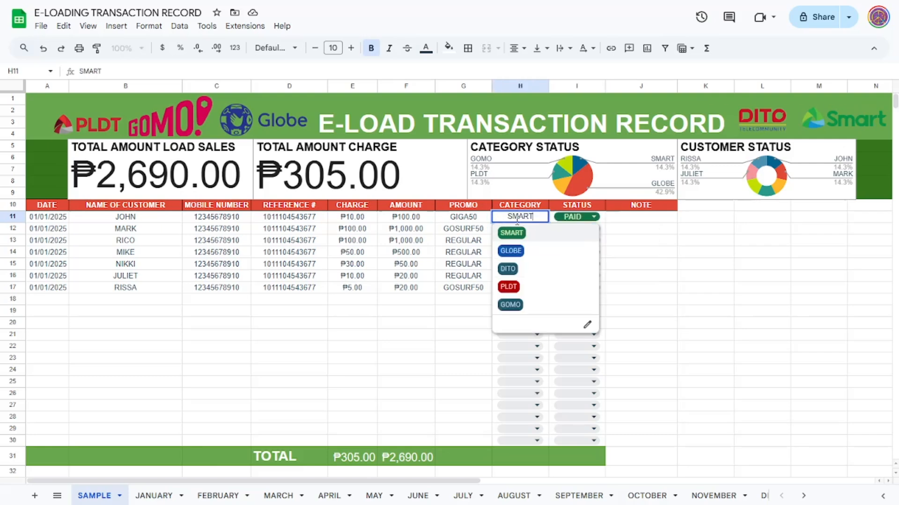
pyautogui.click(589, 219)
pyautogui.click(655, 208)
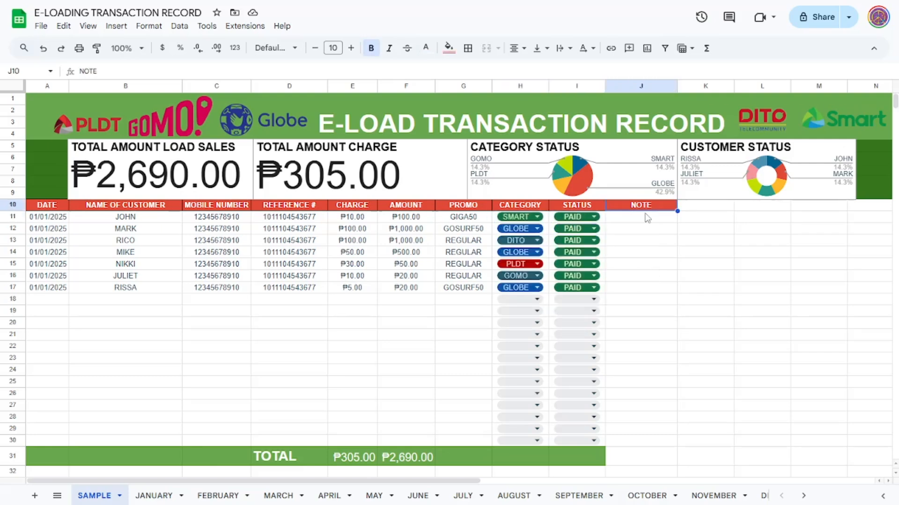
pyautogui.click(645, 224)
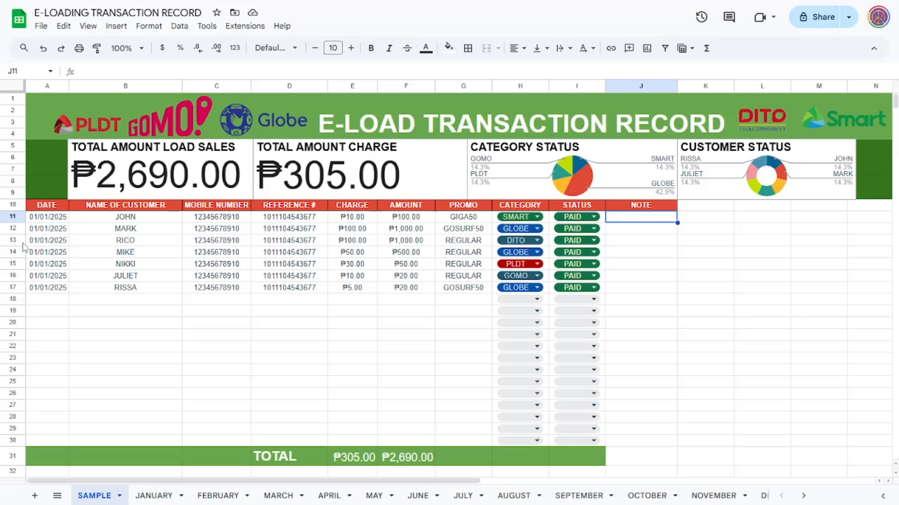
pyautogui.scroll(-4, 260, 321)
pyautogui.scroll(2, 315, 329)
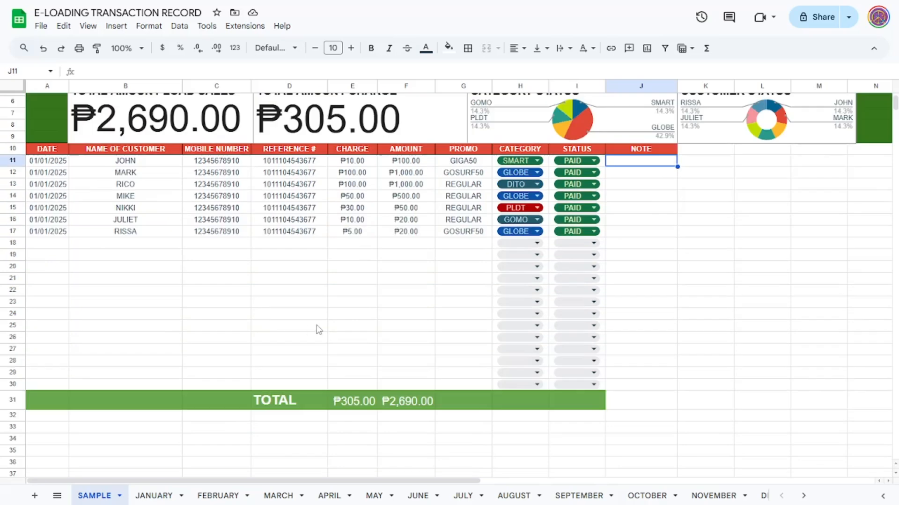
pyautogui.scroll(-1, 346, 357)
pyautogui.scroll(2, 346, 357)
pyautogui.scroll(2, 355, 405)
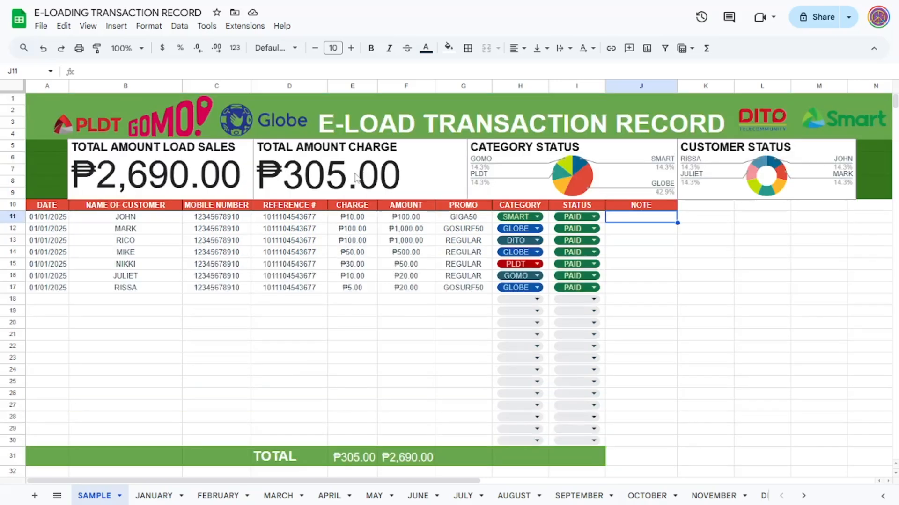
# Step: Insert a new row above row 24 in the SAMPLE sheet's transaction table
pyautogui.scroll(-4, 356, 208)
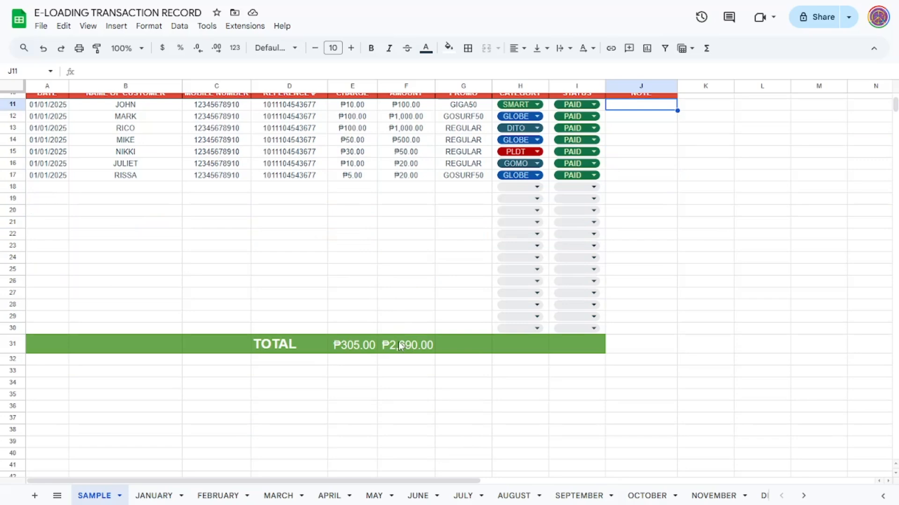
pyautogui.scroll(4, 409, 351)
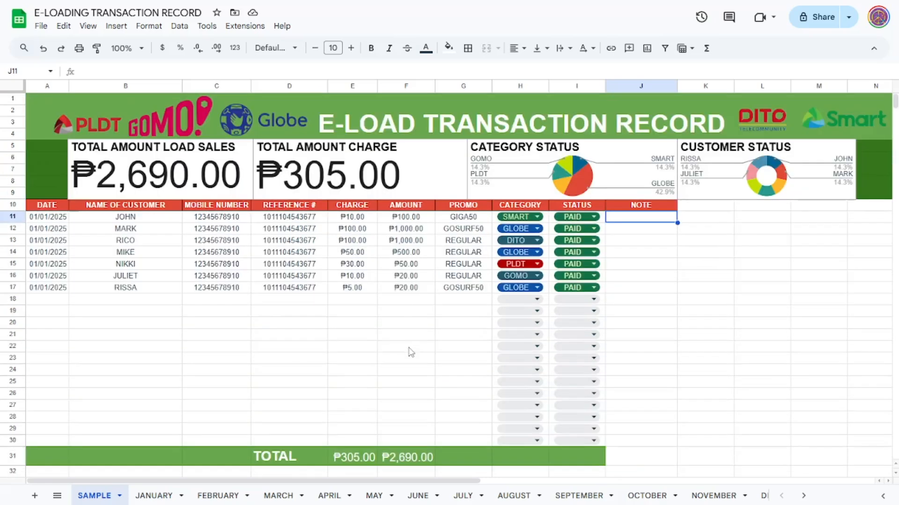
pyautogui.scroll(-4, 411, 352)
pyautogui.scroll(2, 412, 352)
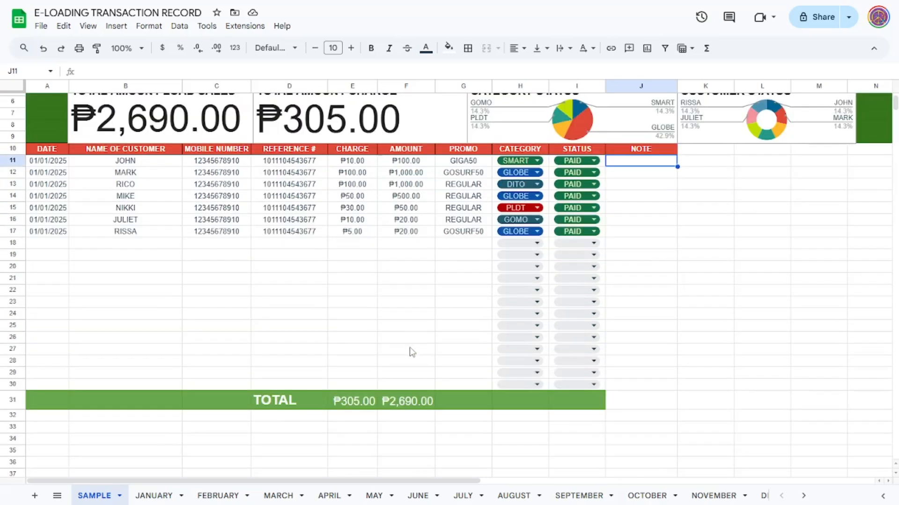
pyautogui.scroll(2, 412, 352)
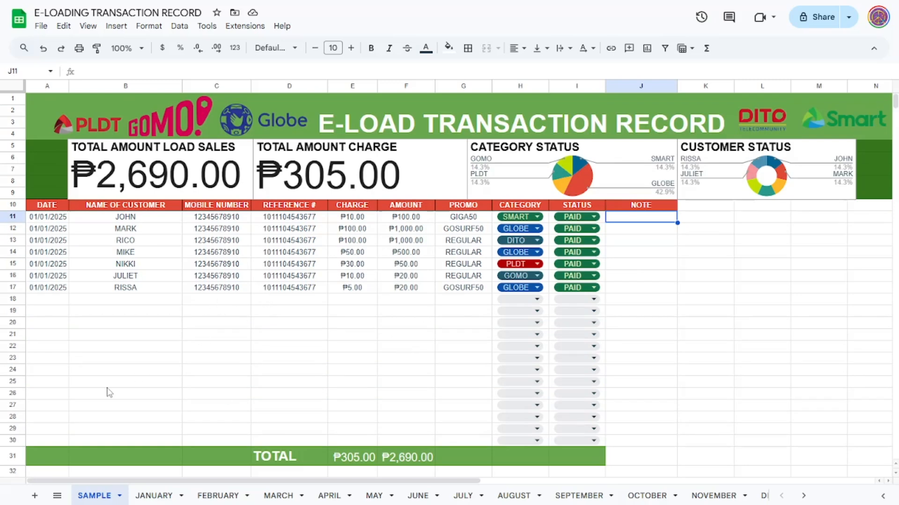
pyautogui.rightClick(292, 374)
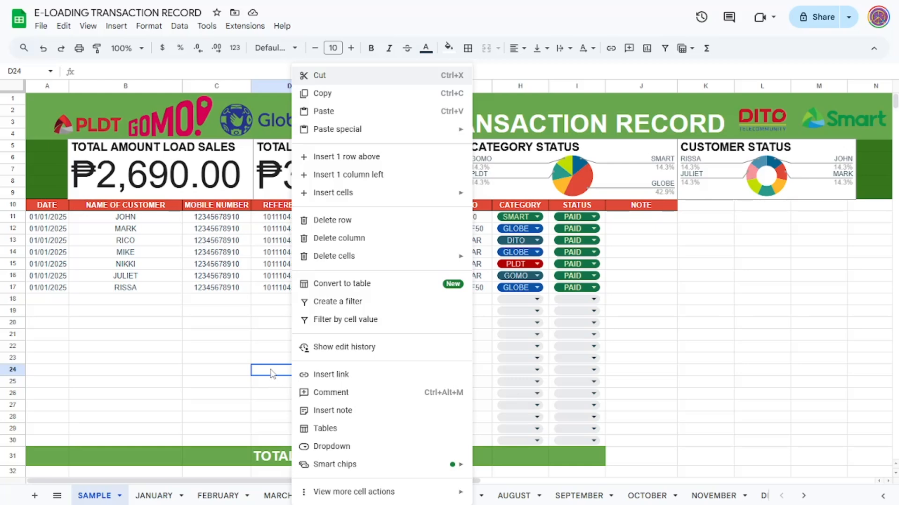
pyautogui.click(362, 157)
pyautogui.scroll(-2, 344, 424)
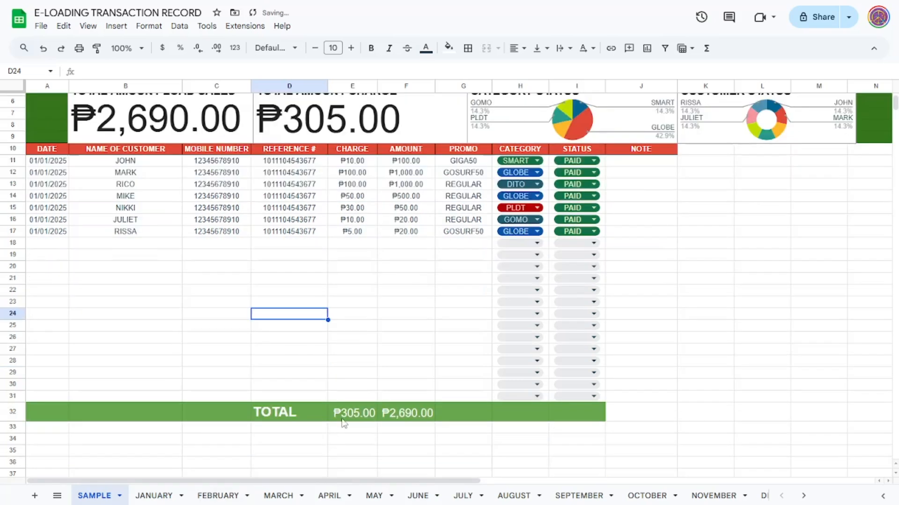
# Step: Insert another row above row 30, near the end of the SAMPLE table above the totals row
pyautogui.click(360, 391)
pyautogui.rightClick(360, 388)
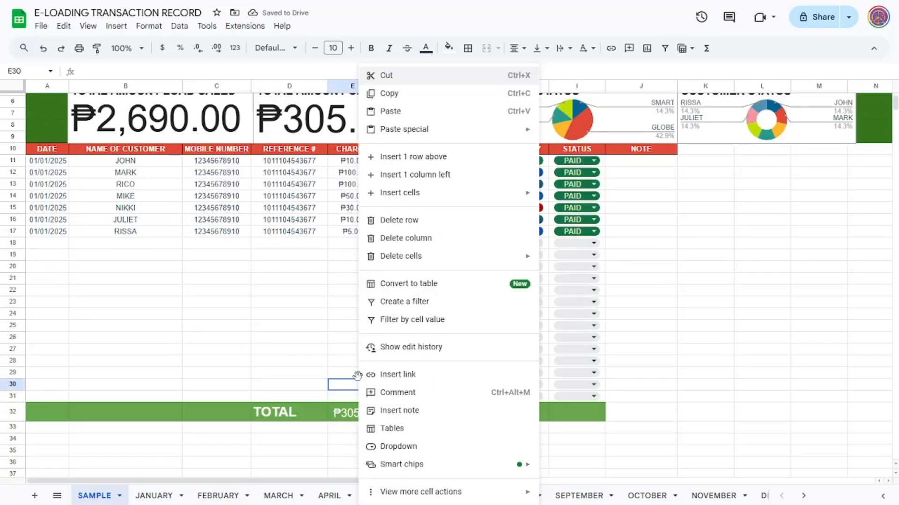
pyautogui.click(431, 157)
pyautogui.click(300, 353)
pyautogui.scroll(2, 276, 352)
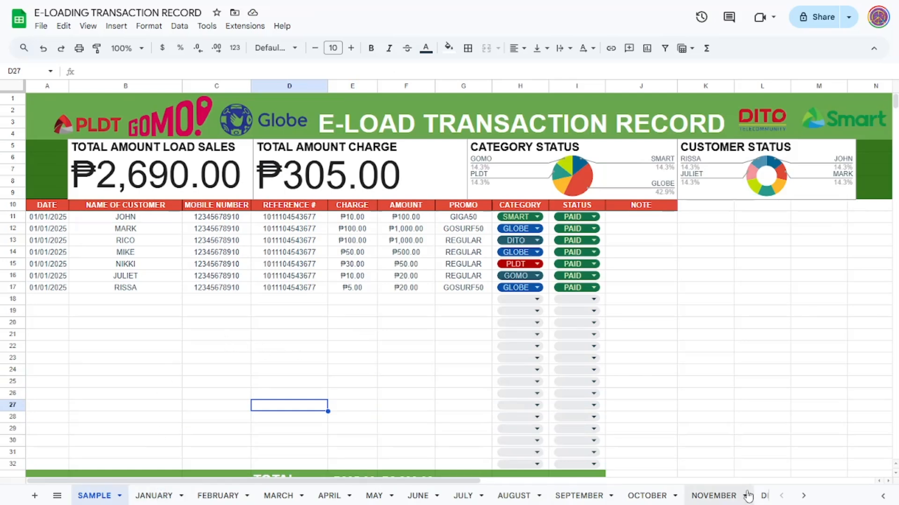
# Step: Check the January sheet and examine the SAMPLE sheet's unused rows far below the table, along with its totals row
pyautogui.click(154, 497)
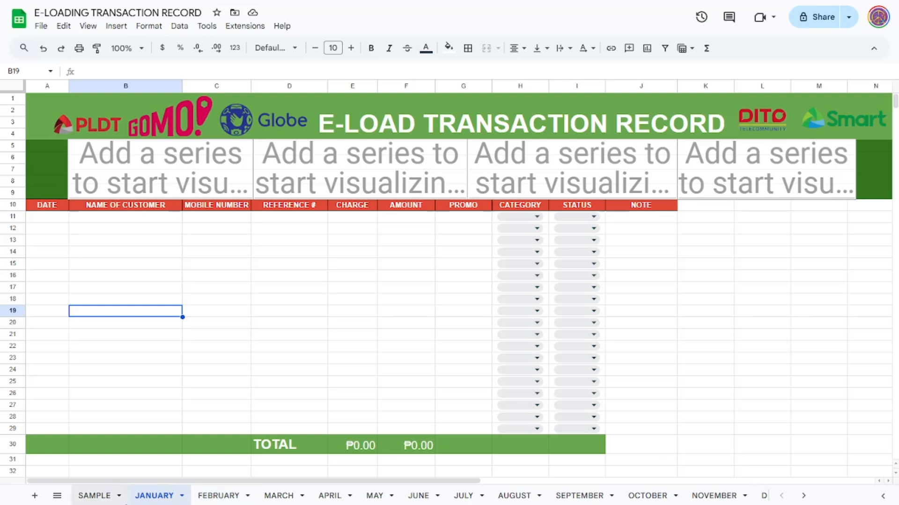
pyautogui.click(94, 496)
pyautogui.scroll(-5, 347, 331)
pyautogui.scroll(5, 349, 333)
pyautogui.scroll(-20, 349, 333)
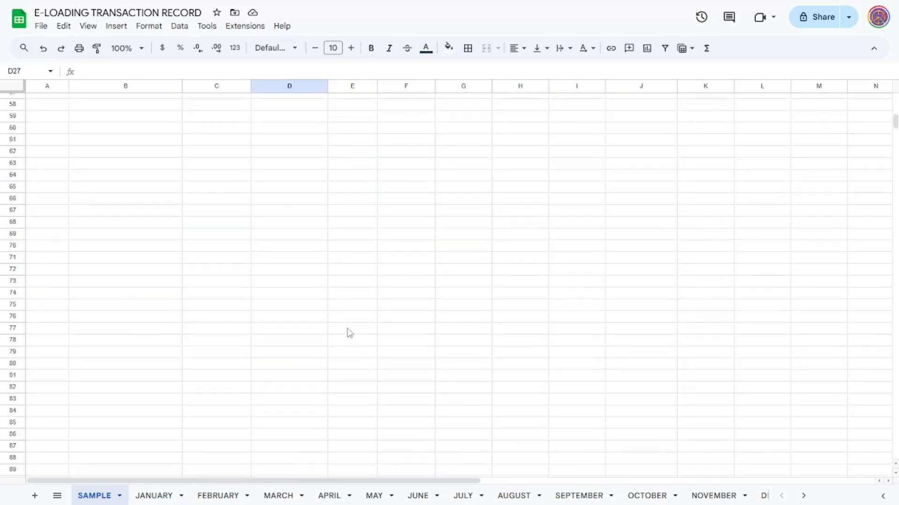
pyautogui.scroll(-20, 351, 335)
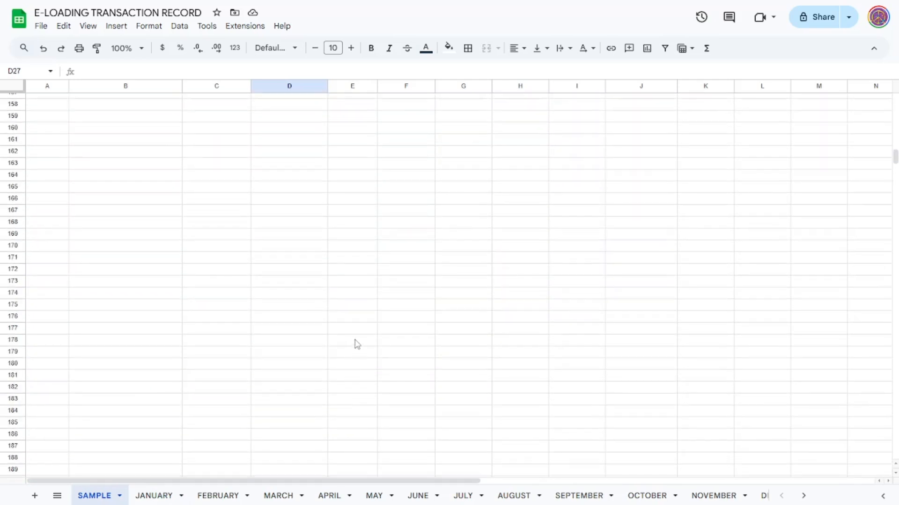
pyautogui.scroll(-20, 355, 347)
pyautogui.scroll(-20, 352, 374)
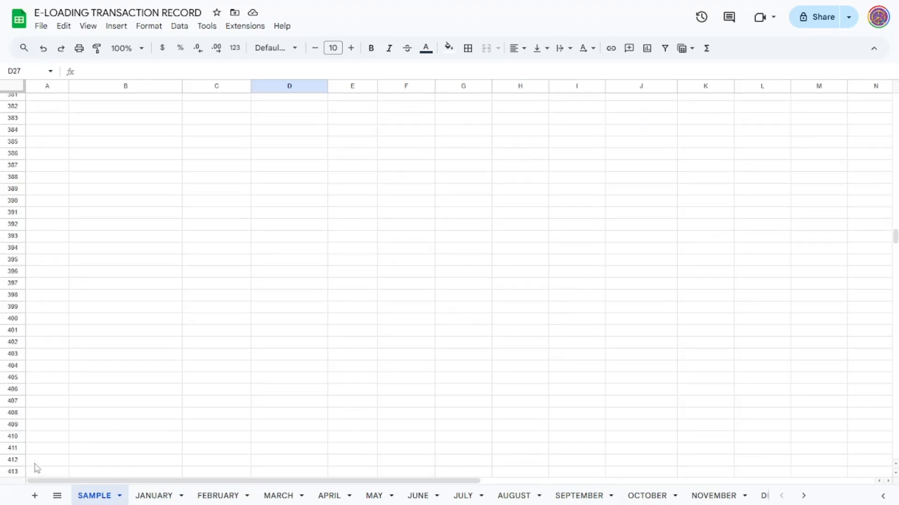
pyautogui.scroll(20, 212, 397)
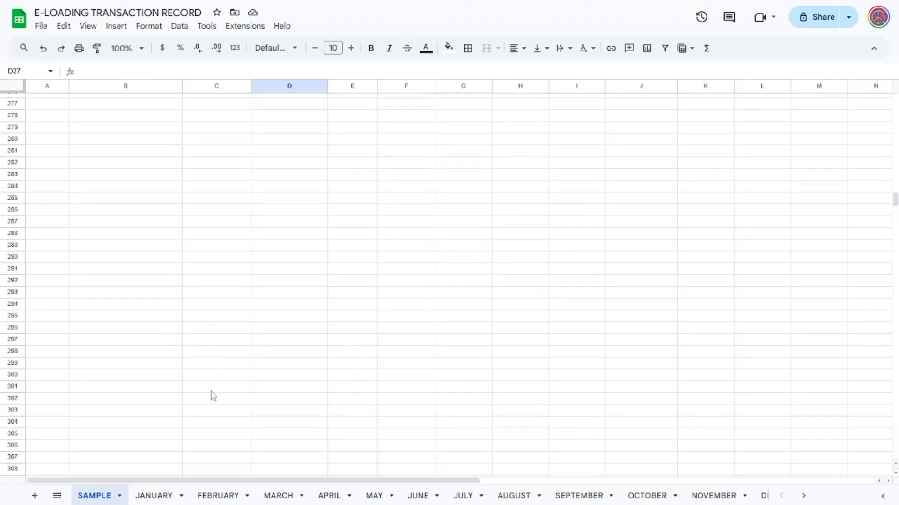
pyautogui.scroll(20, 212, 396)
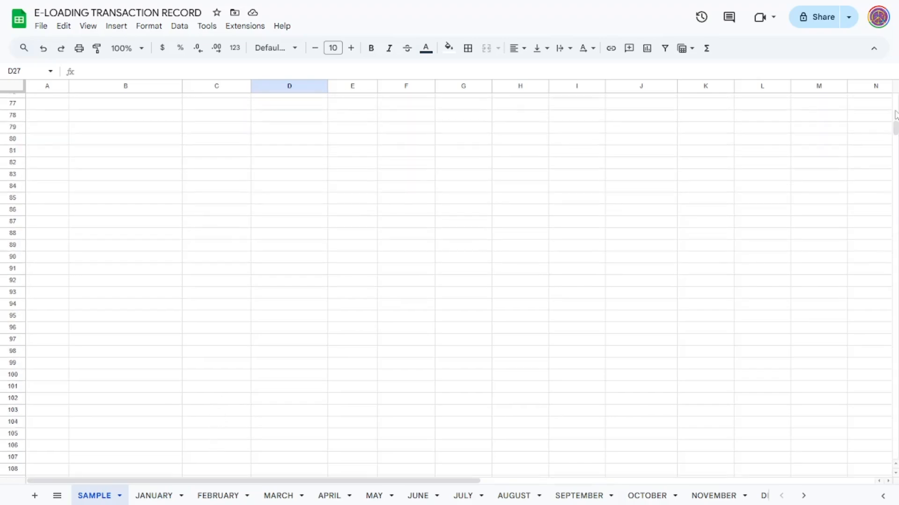
pyautogui.scroll(20, 895, 130)
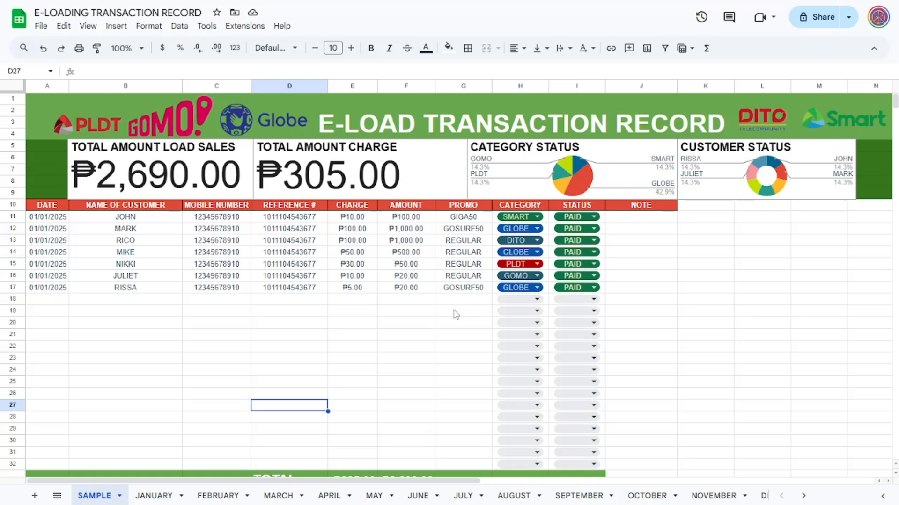
pyautogui.scroll(-2, 452, 314)
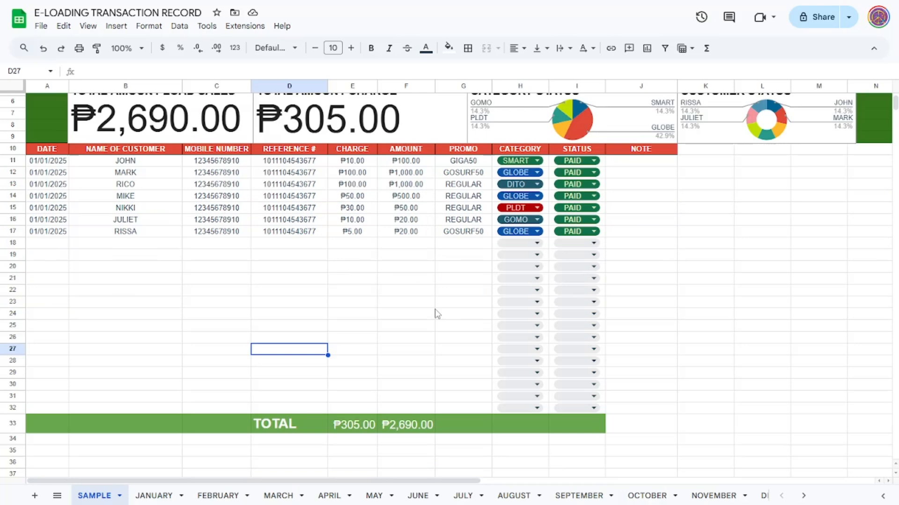
pyautogui.scroll(2, 435, 313)
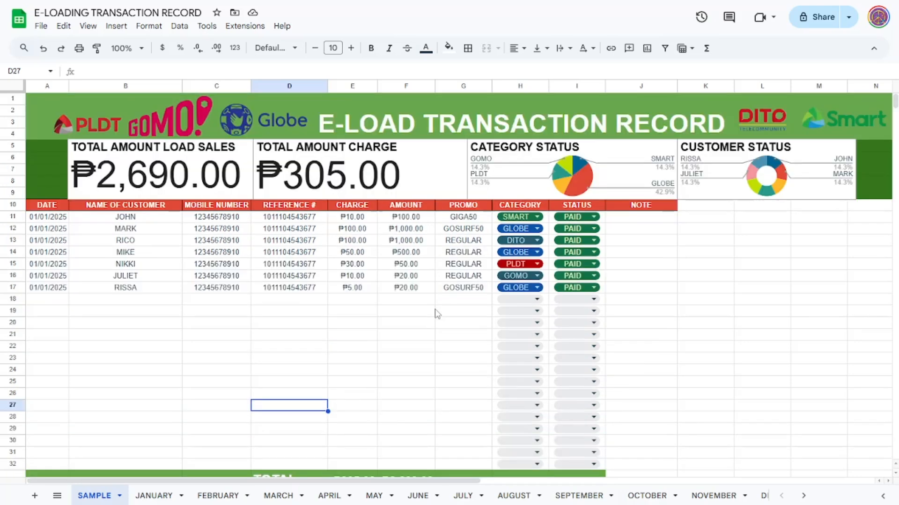
# Step: Review the entry cells of the first empty row, row 18, from the date through the amount column
pyautogui.click(351, 323)
pyautogui.click(169, 303)
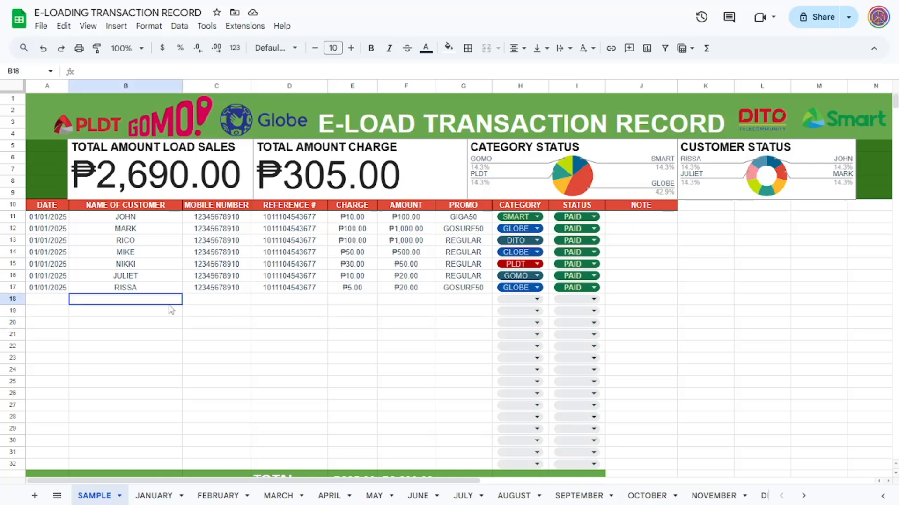
pyautogui.click(241, 307)
pyautogui.click(309, 302)
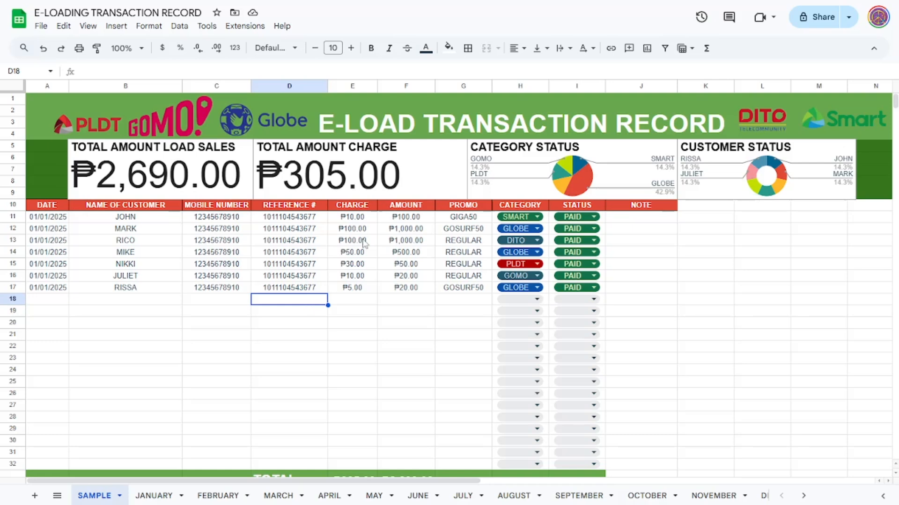
pyautogui.click(353, 304)
pyautogui.click(148, 307)
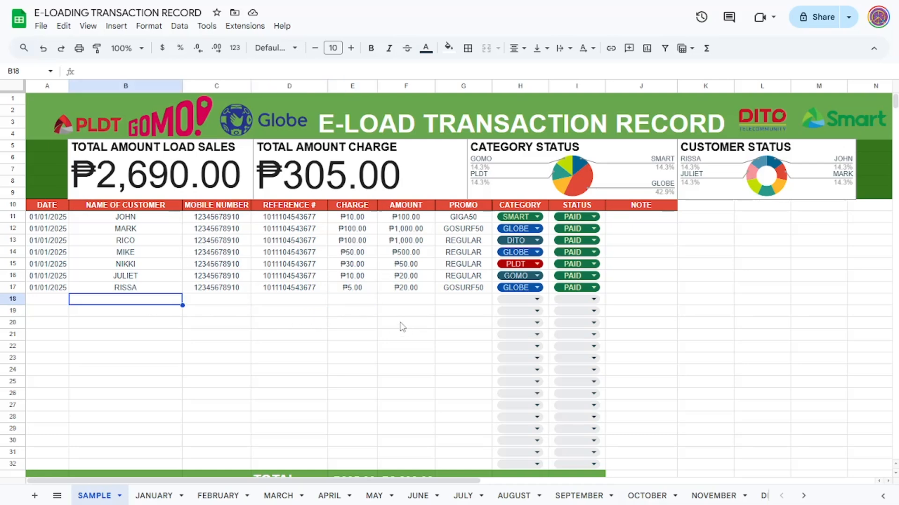
pyautogui.click(413, 305)
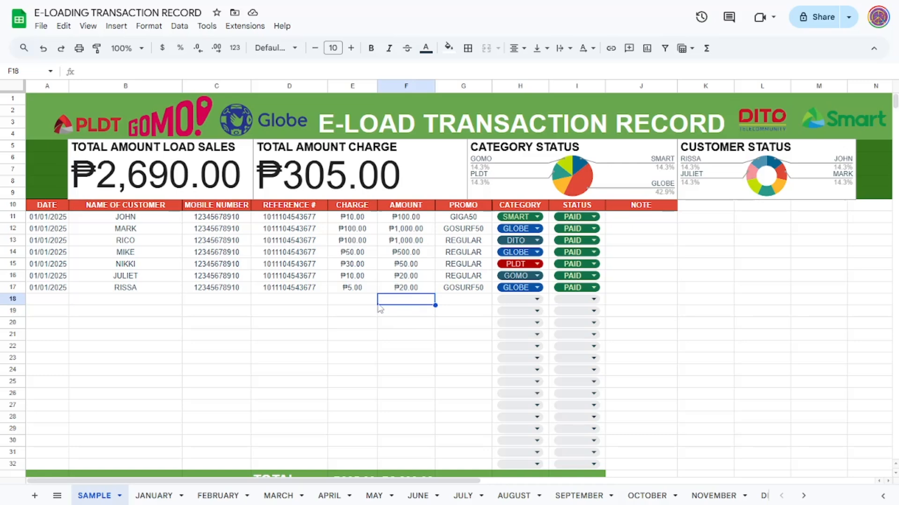
pyautogui.click(56, 303)
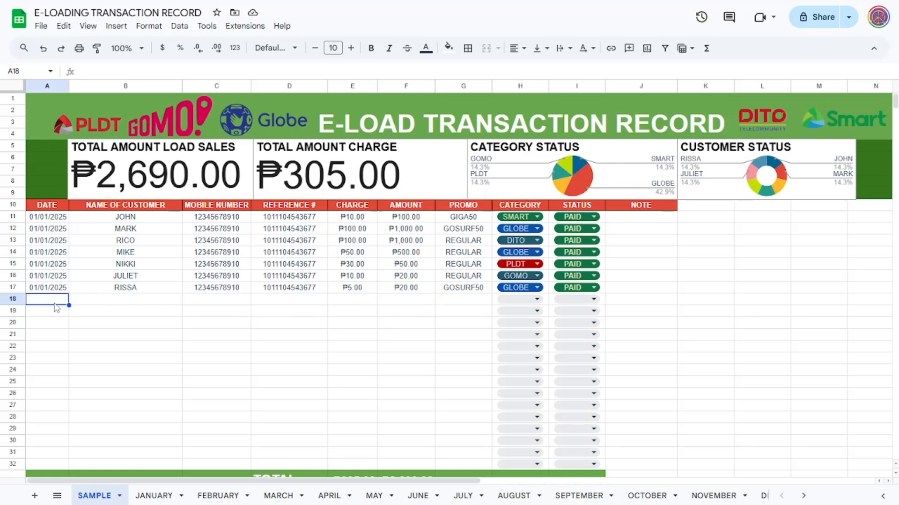
pyautogui.click(326, 348)
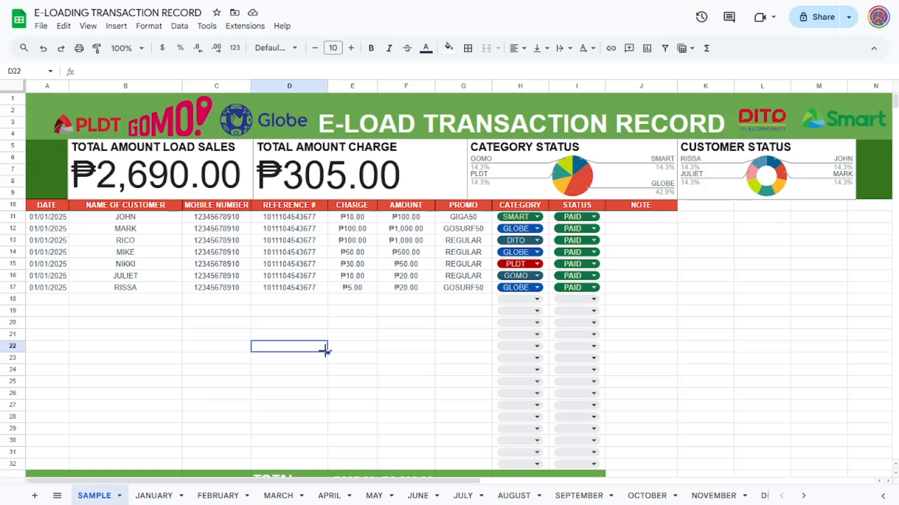
# Step: Examine the customer name and mobile number entries in rows 13 to 17 and the table down to its totals row
pyautogui.click(75, 246)
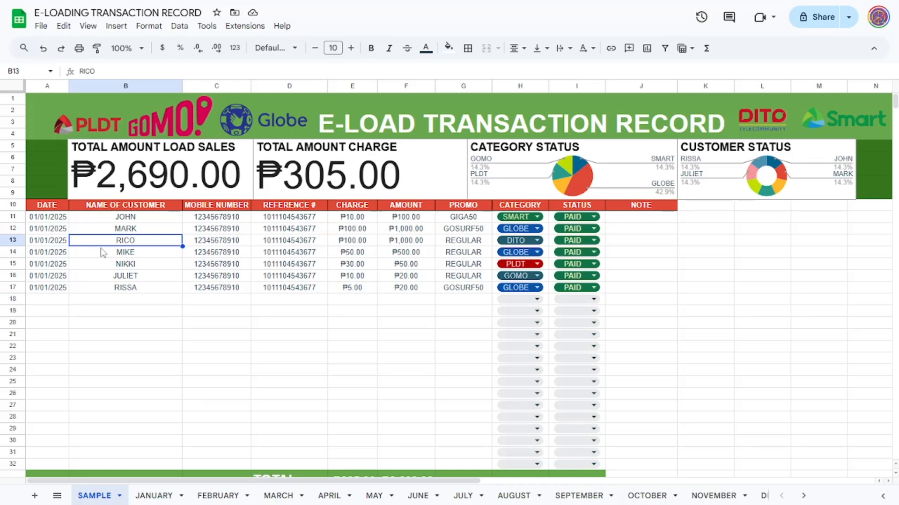
pyautogui.click(153, 264)
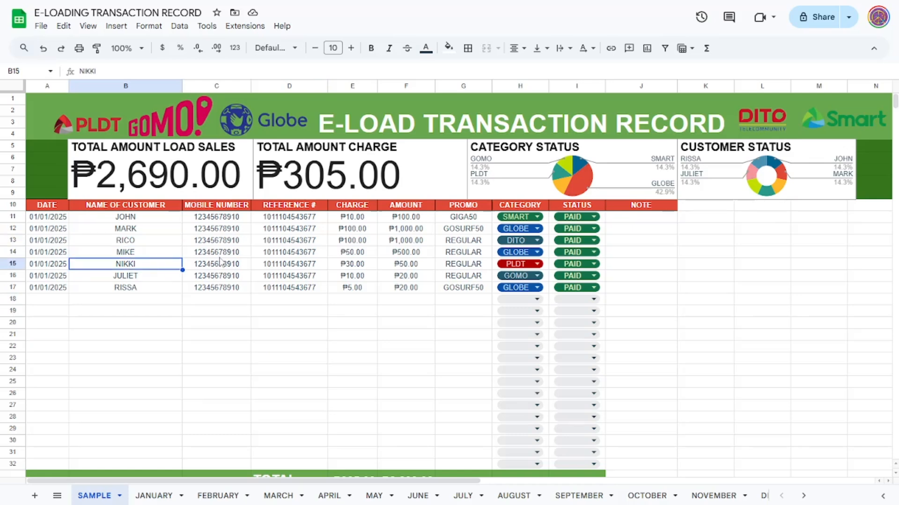
pyautogui.click(220, 257)
pyautogui.click(228, 278)
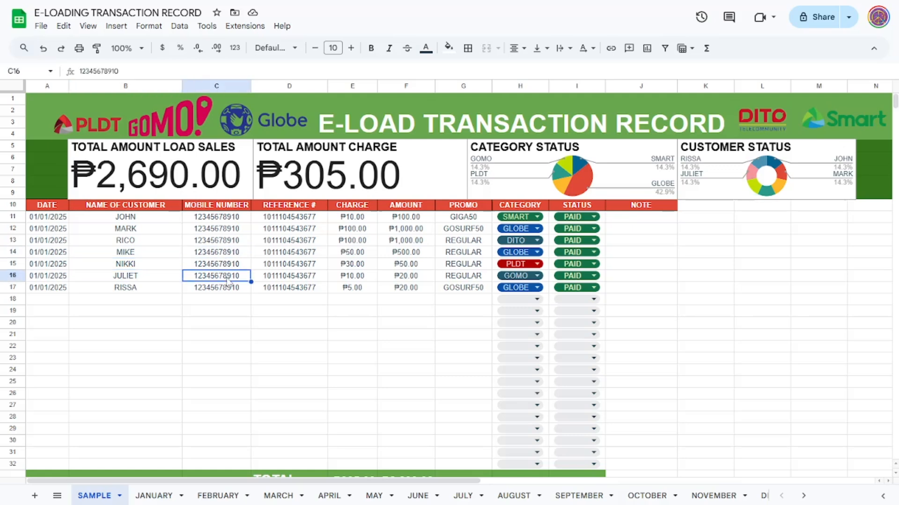
pyautogui.click(229, 289)
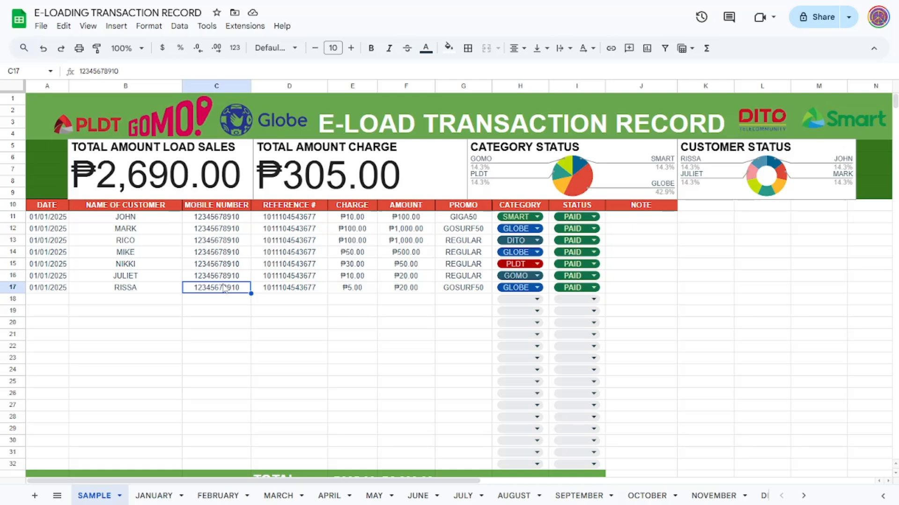
pyautogui.click(230, 343)
pyautogui.scroll(-2, 230, 340)
pyautogui.scroll(2, 230, 340)
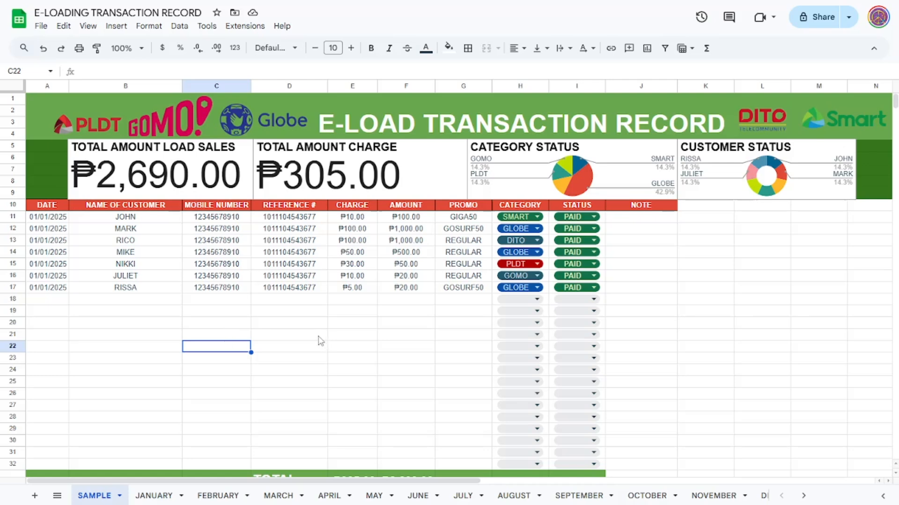
pyautogui.scroll(-3, 313, 340)
pyautogui.scroll(3, 319, 345)
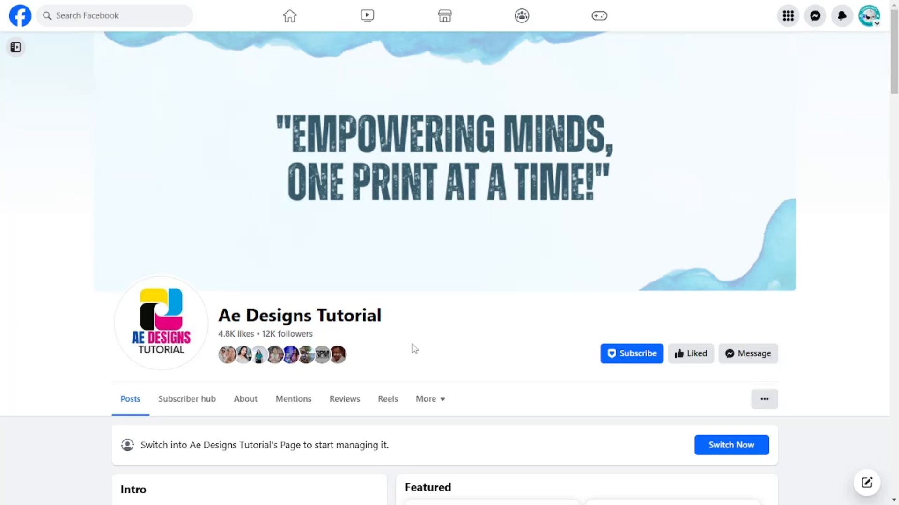
# Step: Examine the Ae Designs Tutorial page on Facebook, including its featured videos and the spreadsheet tracker and motor plate template posts
pyautogui.scroll(-6, 413, 349)
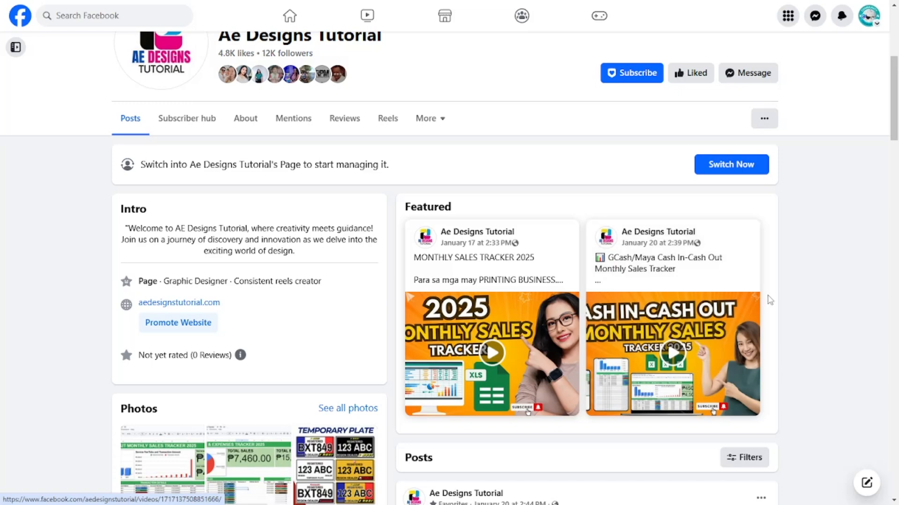
pyautogui.scroll(-7, 752, 303)
pyautogui.scroll(-2, 731, 290)
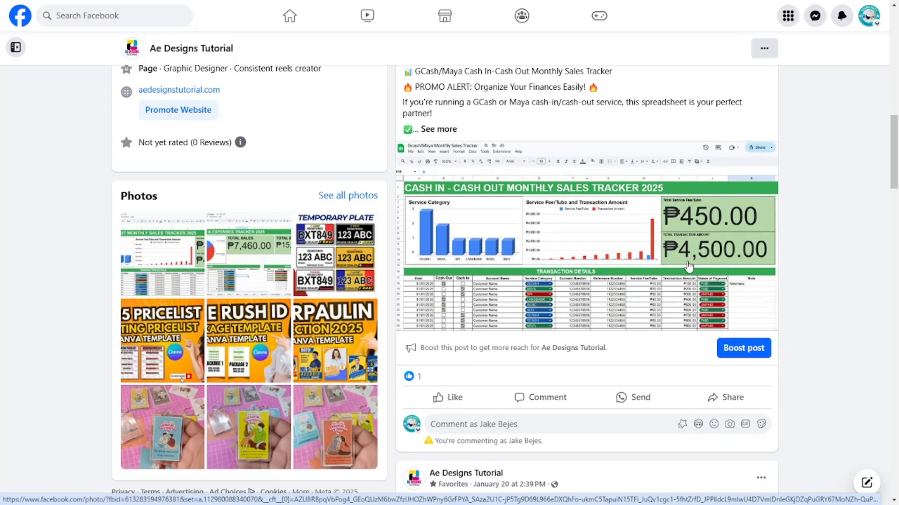
pyautogui.scroll(-7, 688, 266)
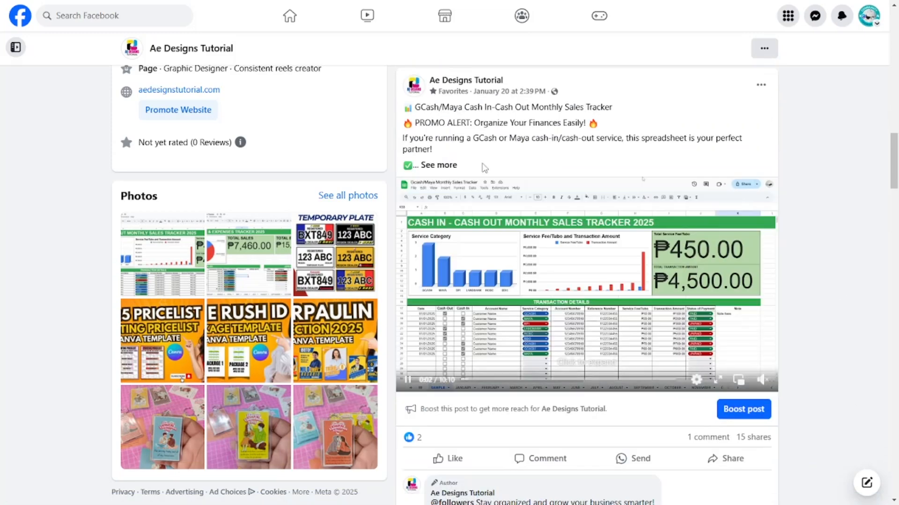
pyautogui.scroll(-10, 627, 299)
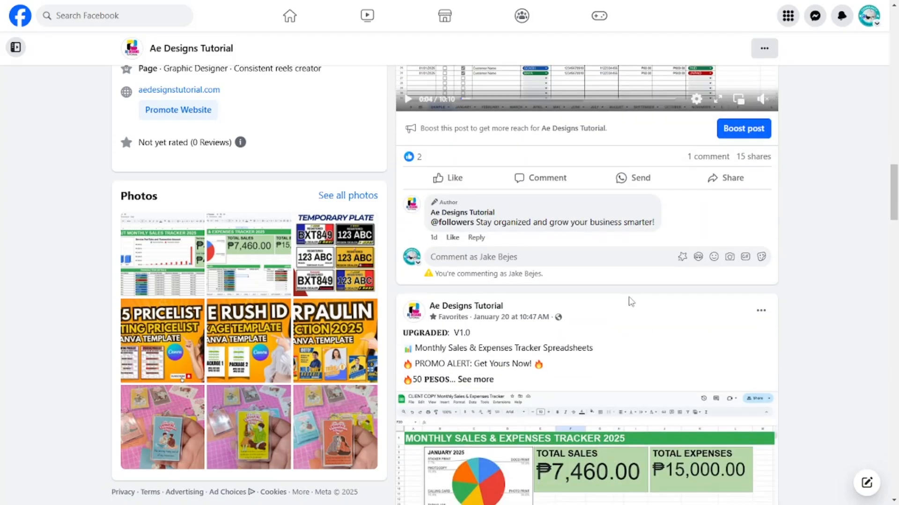
pyautogui.scroll(-5, 629, 301)
pyautogui.scroll(15, 630, 302)
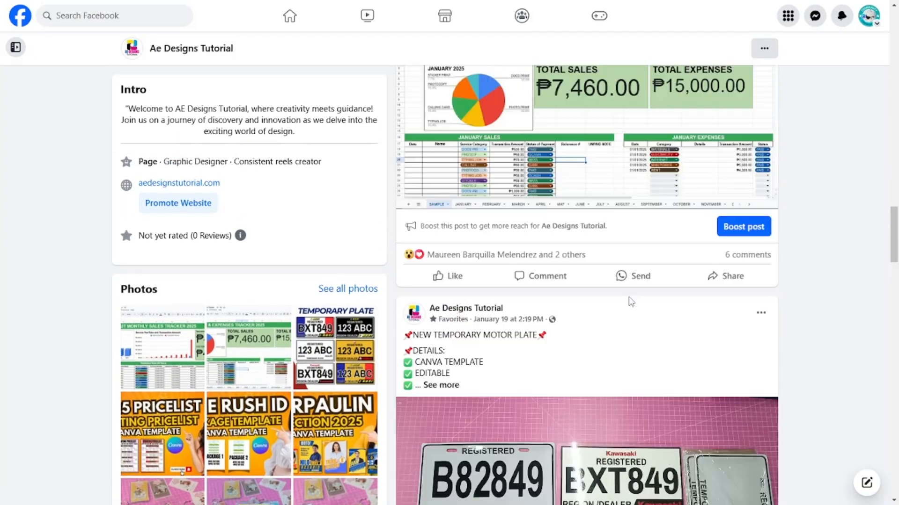
pyautogui.scroll(15, 636, 303)
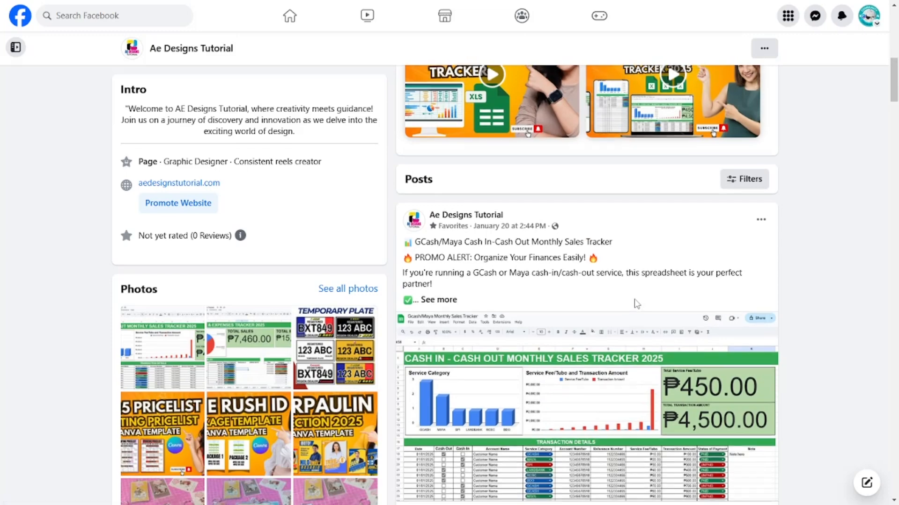